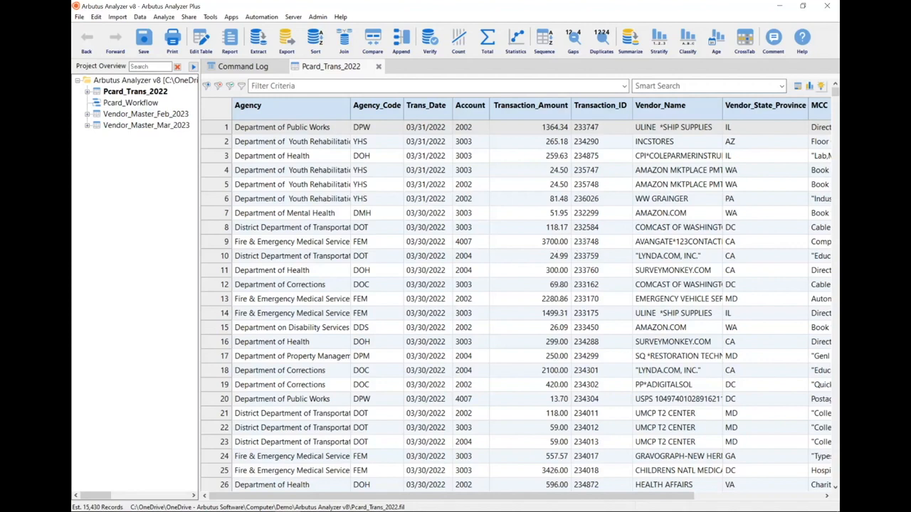
- Profile the Pcard_Trans_2022 table and display the charts for the Agency_code field
left_click(821, 86)
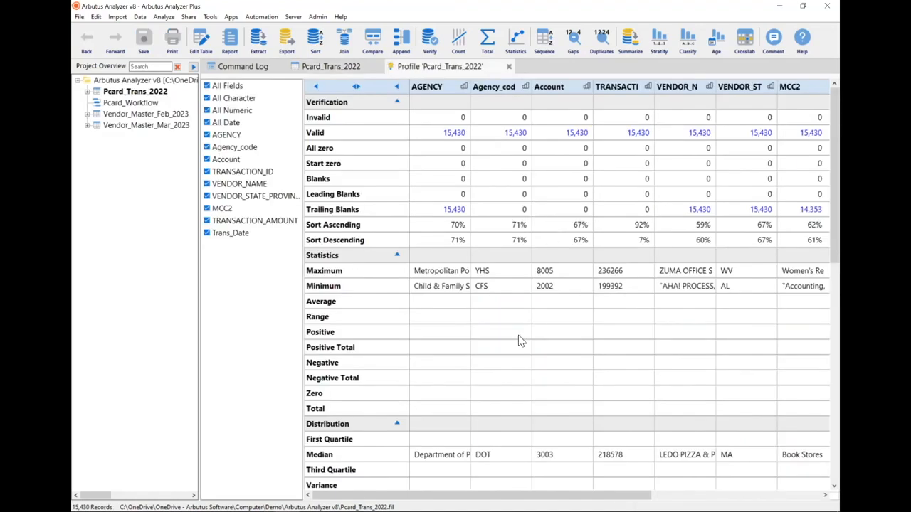
left_click(496, 90)
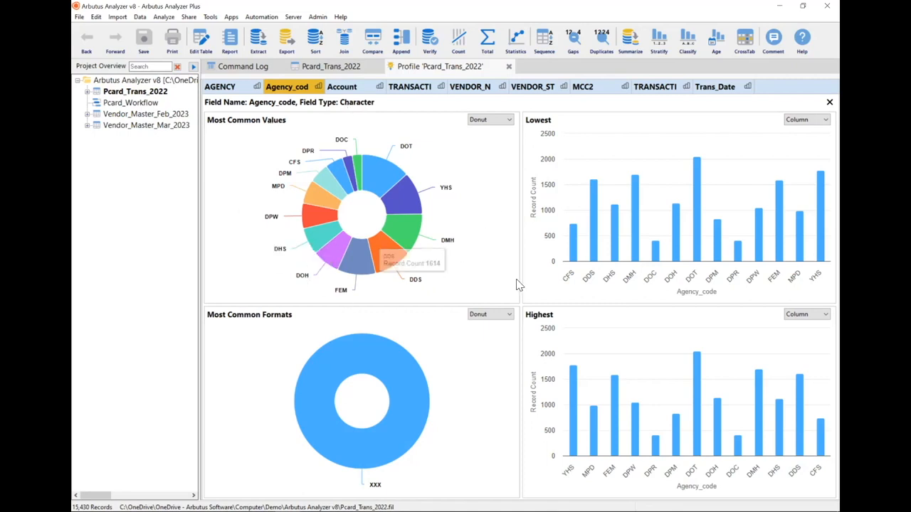
mouse_move(374, 353)
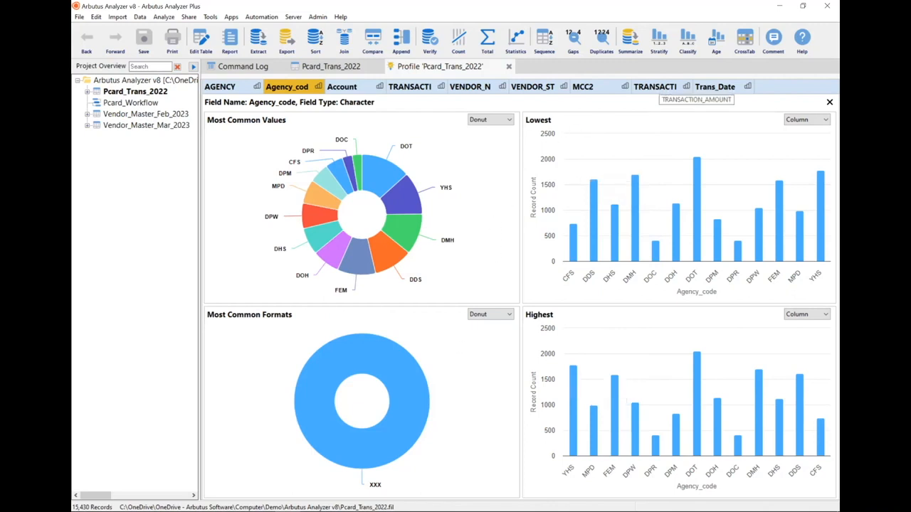
- Review the profile charts for the TRANSACTION_AMOUNT and Trans_Date fields, including the day-of-week record counts
left_click(655, 87)
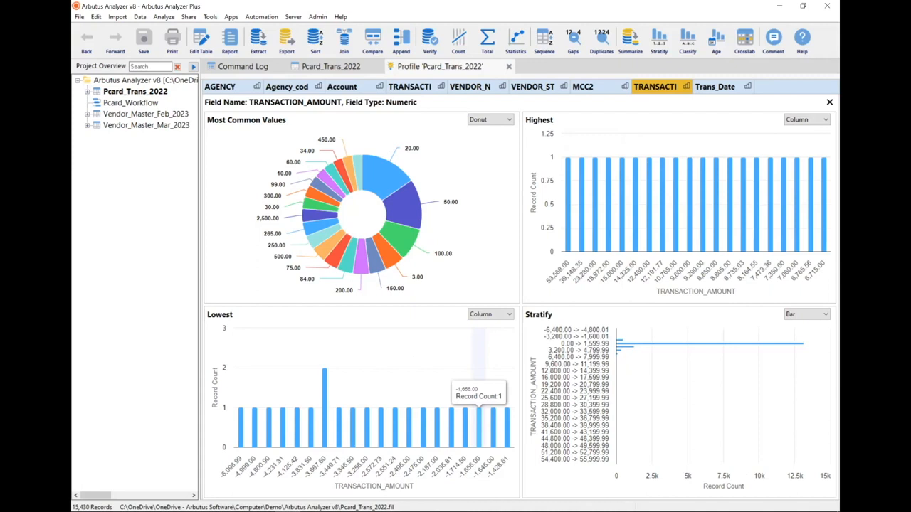
left_click(716, 86)
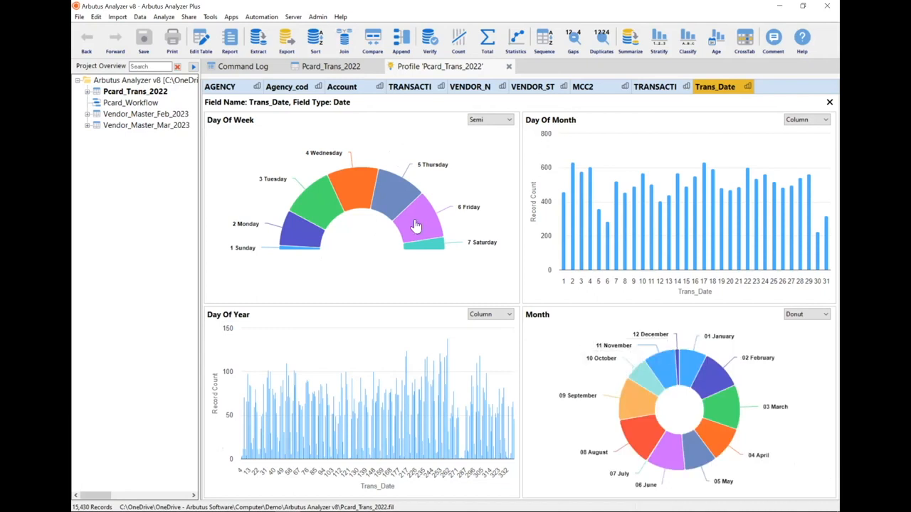
mouse_move(304, 258)
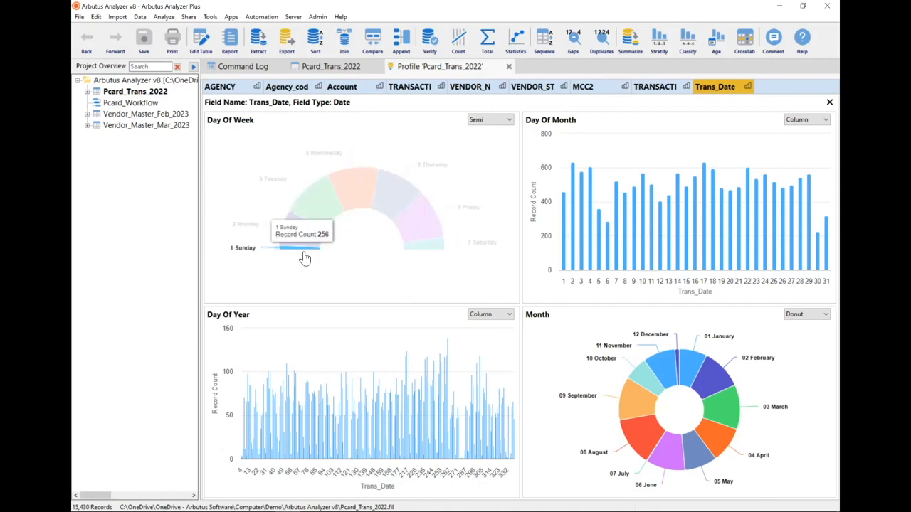
mouse_move(431, 252)
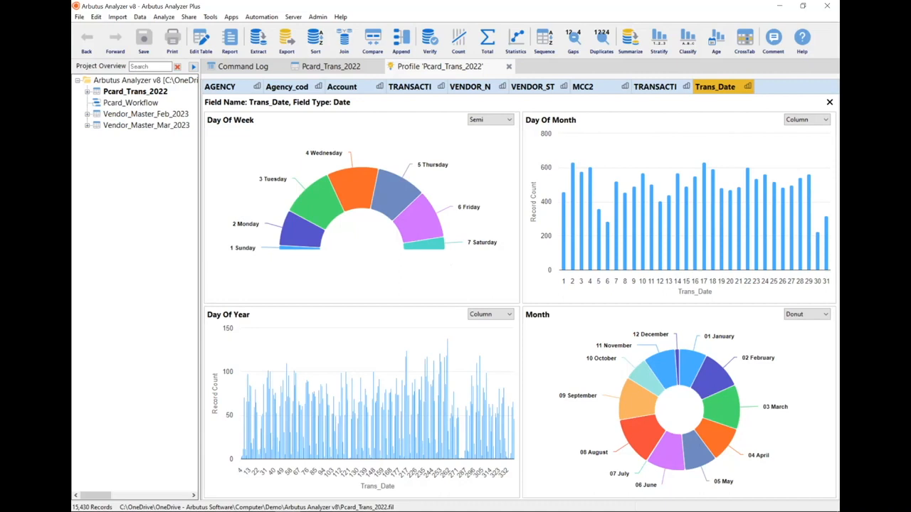
- Change the Trans_Date Month chart to the Bar type
left_click(807, 314)
left_click(798, 324)
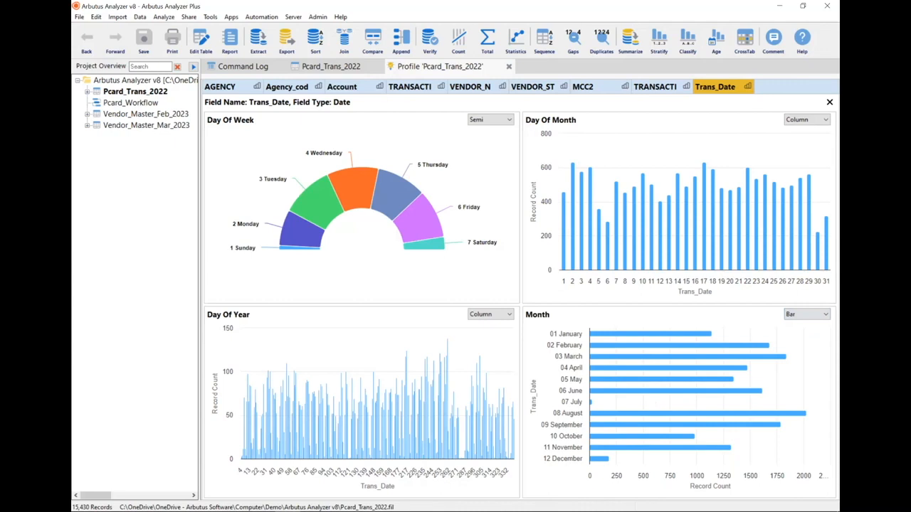
mouse_move(738, 413)
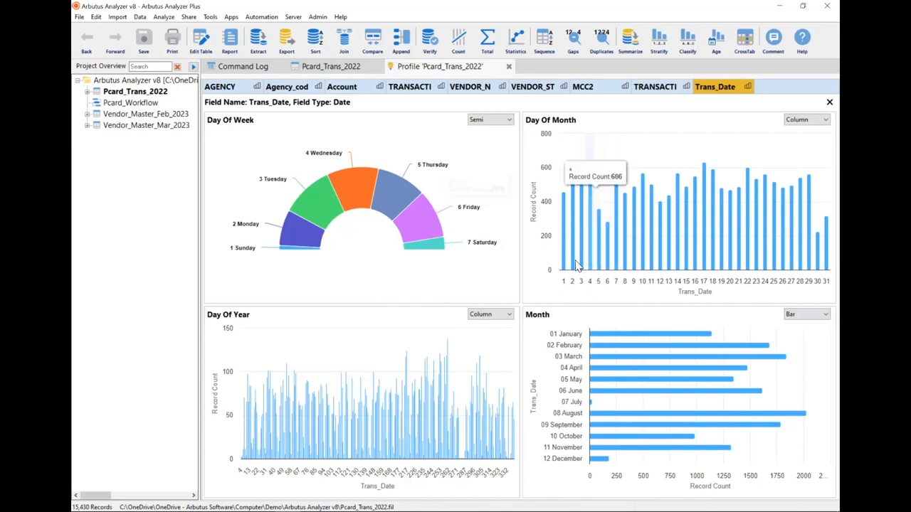
- Drill down into the Saturday segment of the Day Of Week chart and inspect the Trans_Date values of the filtered records
left_click(438, 248)
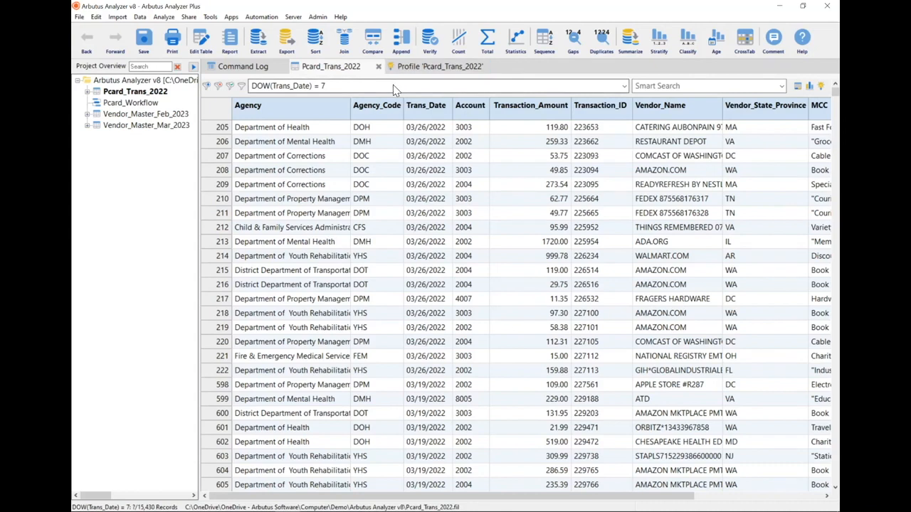
left_click(396, 88)
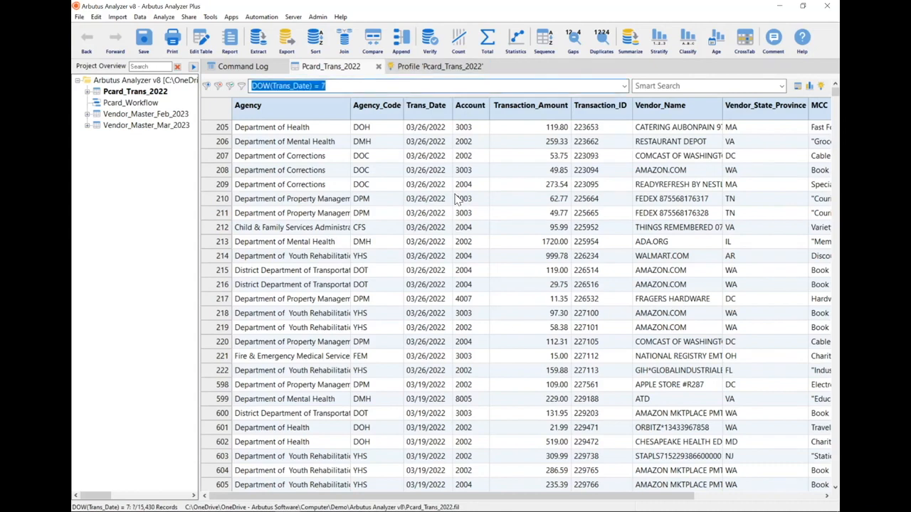
left_click(439, 112)
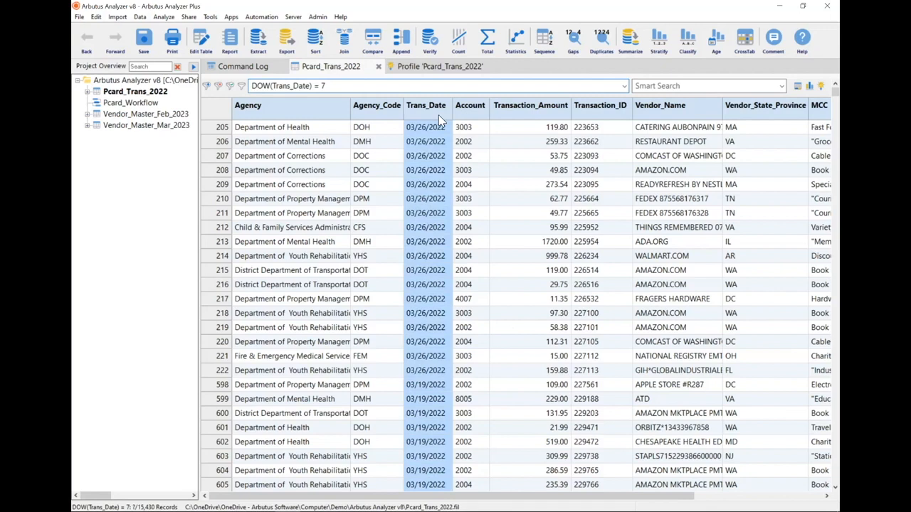
left_click(464, 199)
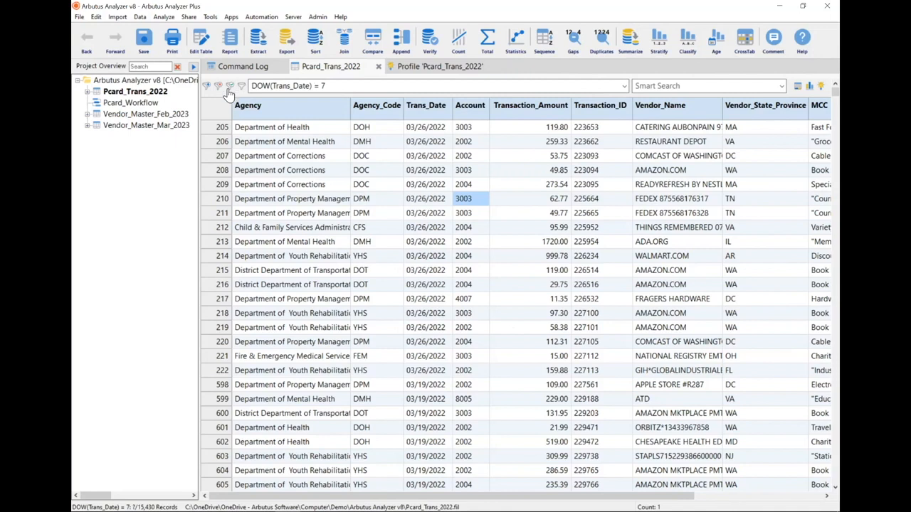
- Clear the DOW(Trans_Date) = 7 filter and return to the profile's statistics grid
left_click(230, 86)
left_click(441, 66)
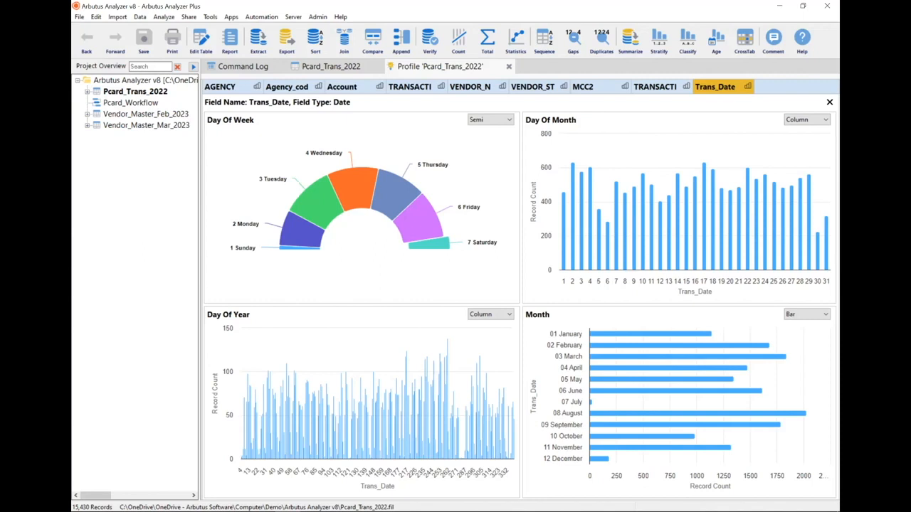
key("Escape")
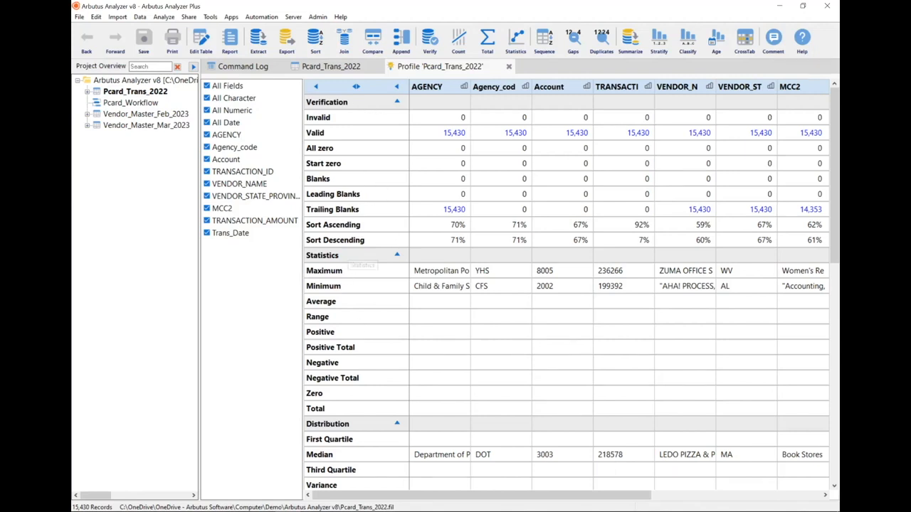
- Limit the profile to the Agency_code, TRANSACTION_AMOUNT and Trans_Date fields
scroll(343, 325, "down", 5)
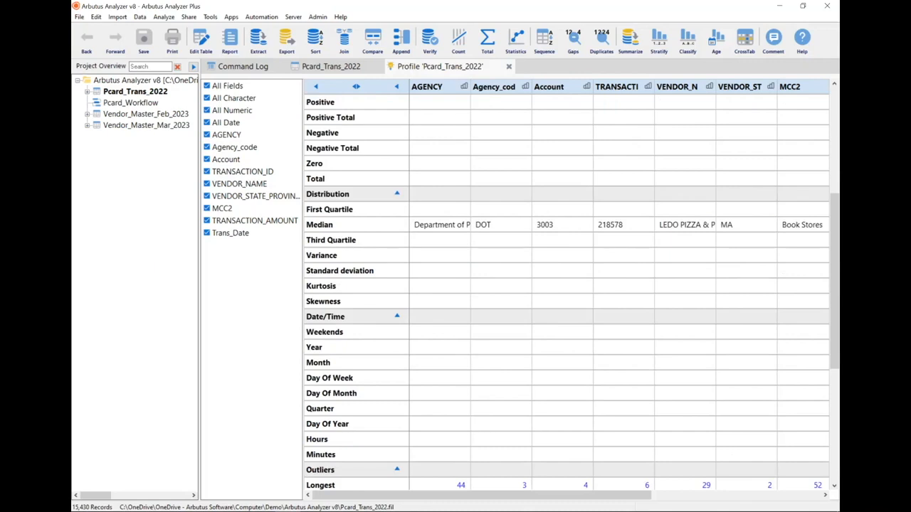
scroll(346, 321, "down", 4)
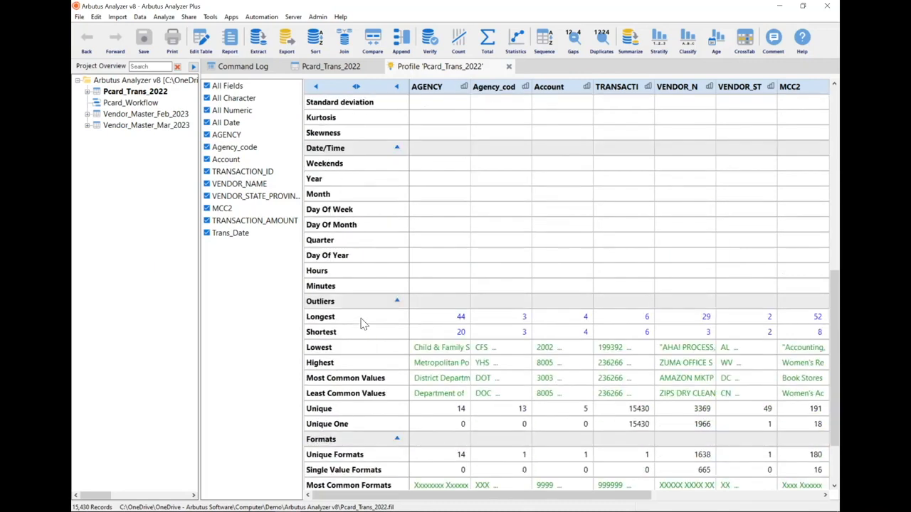
scroll(349, 309, "down", 2)
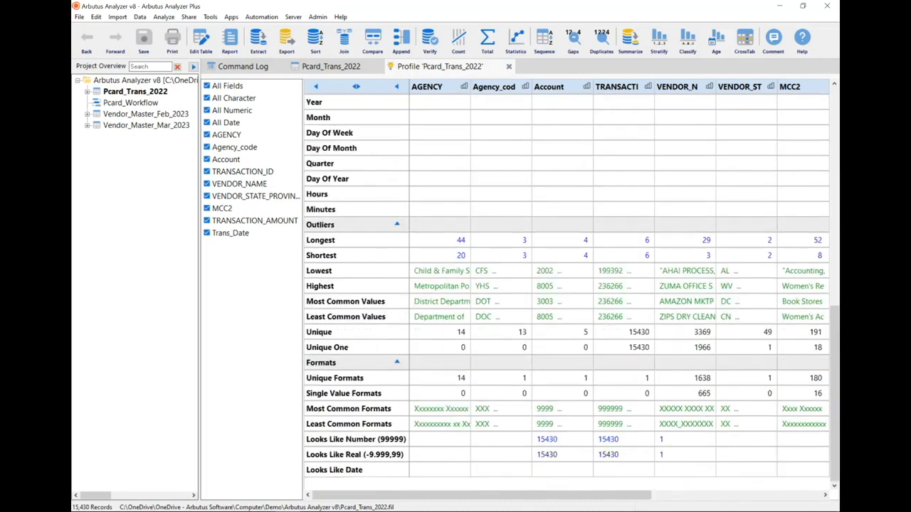
scroll(365, 334, "up", 8)
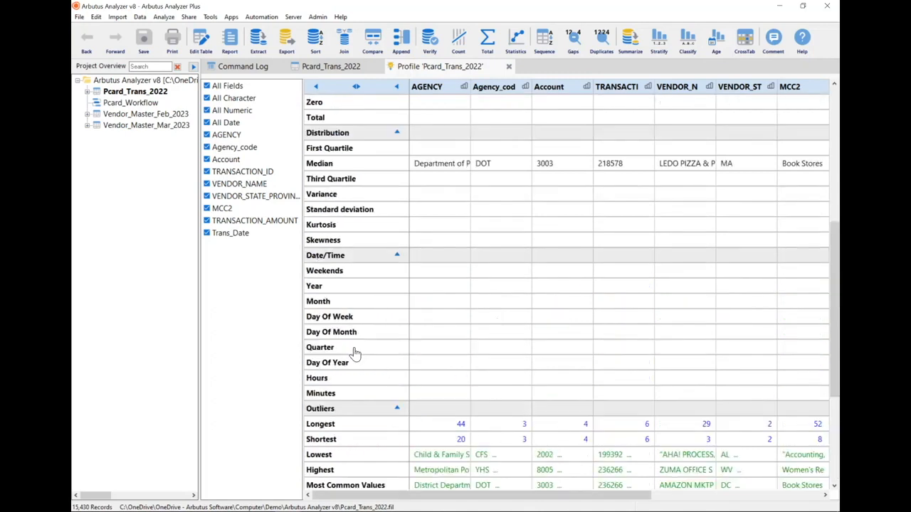
scroll(361, 344, "up", 2)
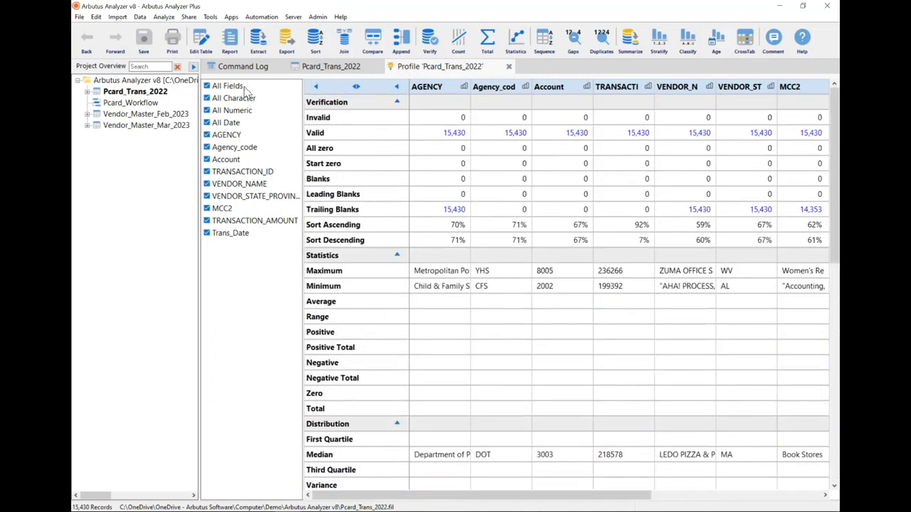
left_click(207, 86)
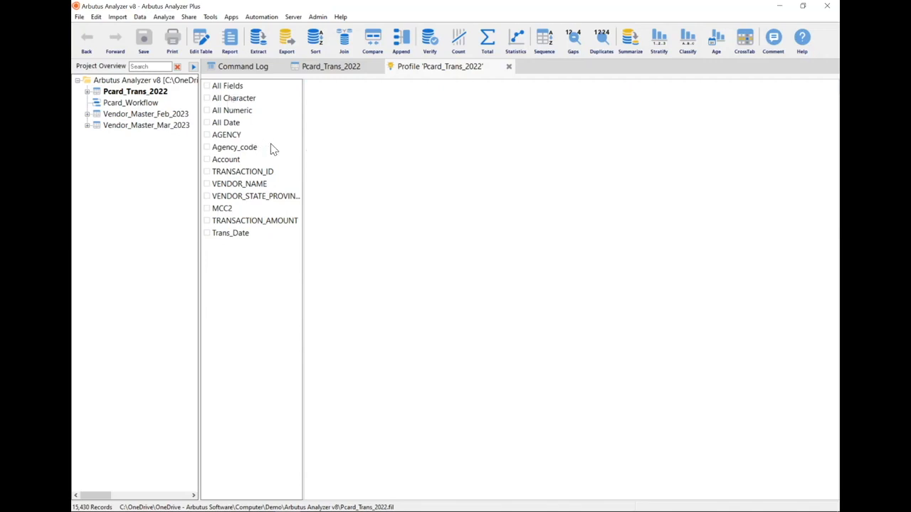
left_click(246, 149)
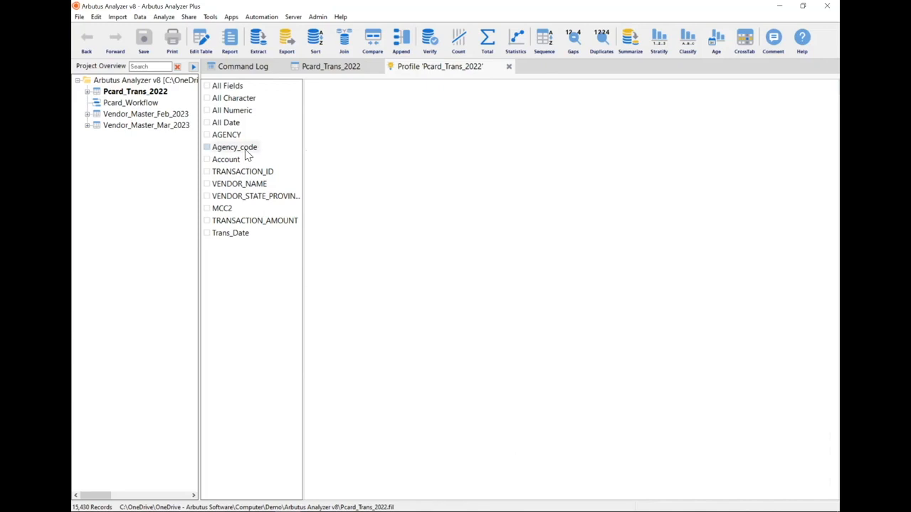
left_click(242, 223)
left_click(240, 233)
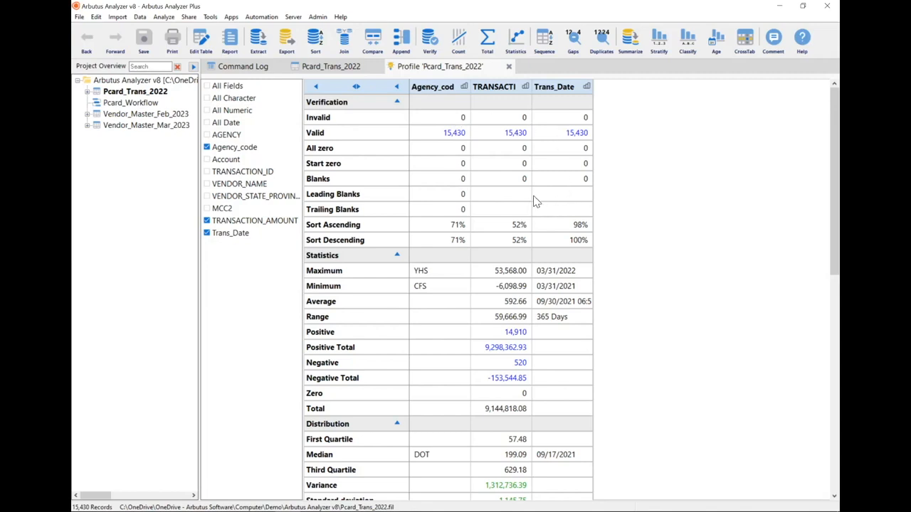
- Examine the statistics, distribution, date/time, outlier and format results for the three selected fields
scroll(527, 191, "down", 6)
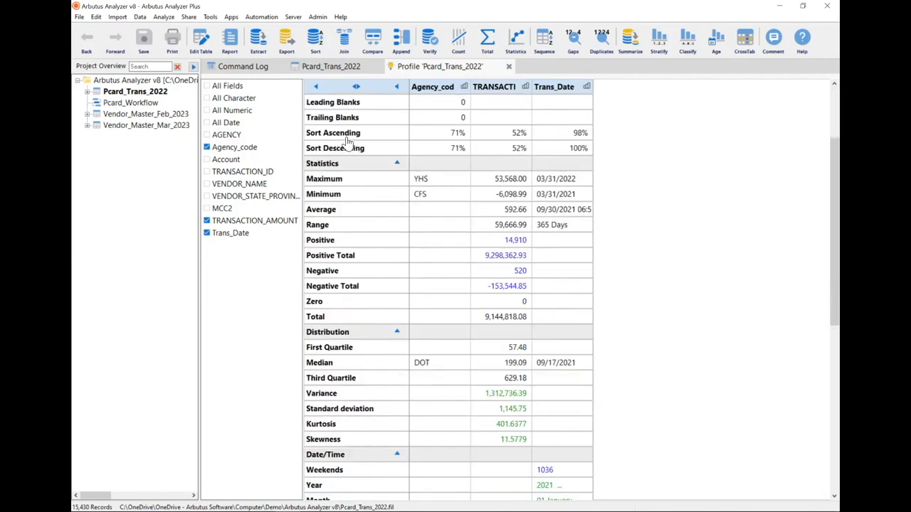
scroll(347, 142, "down", 2)
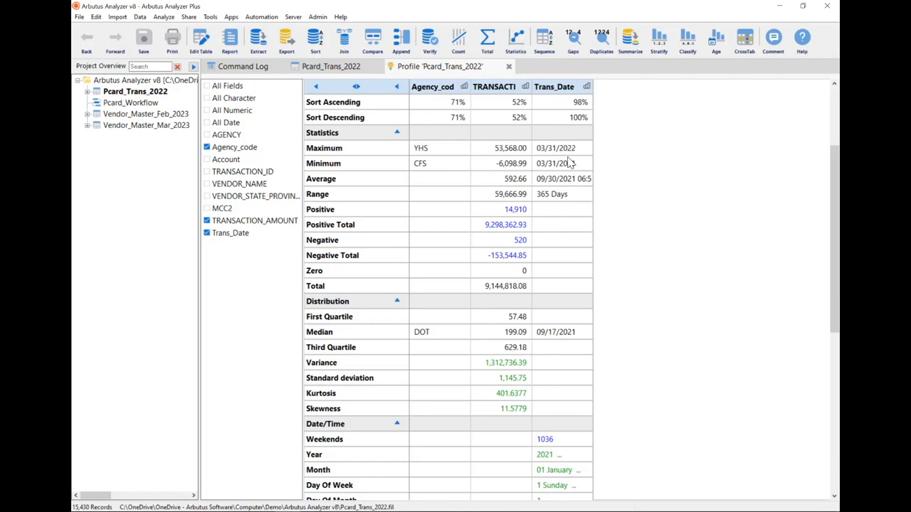
scroll(492, 281, "down", 2)
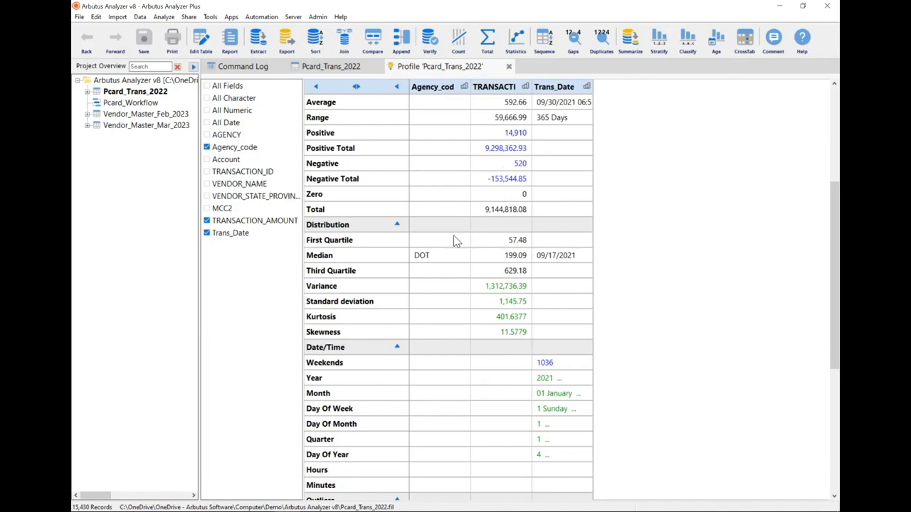
scroll(560, 254, "down", 2)
scroll(559, 255, "down", 2)
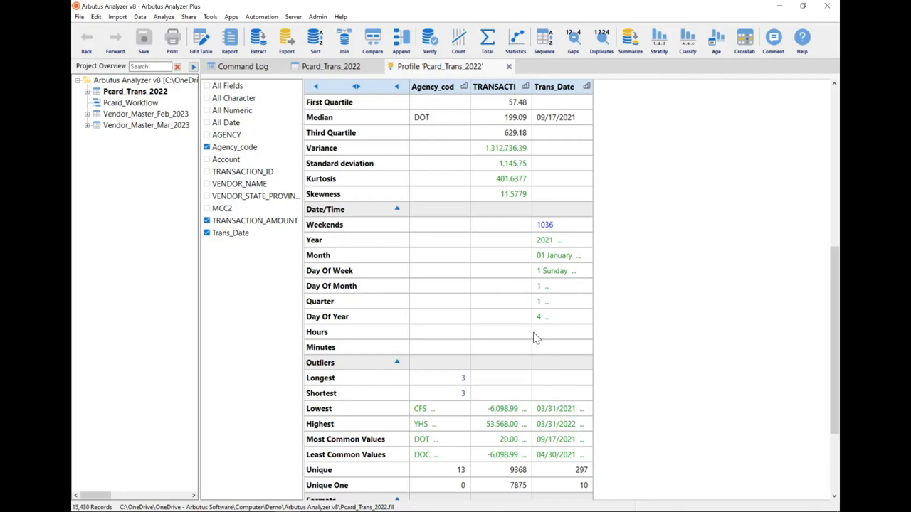
scroll(517, 288, "down", 1)
scroll(517, 288, "down", 1)
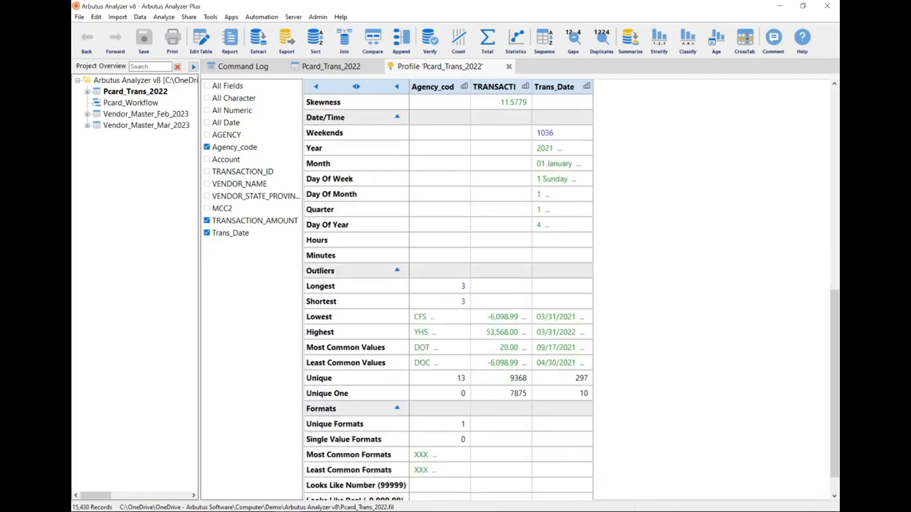
scroll(448, 289, "down", 1)
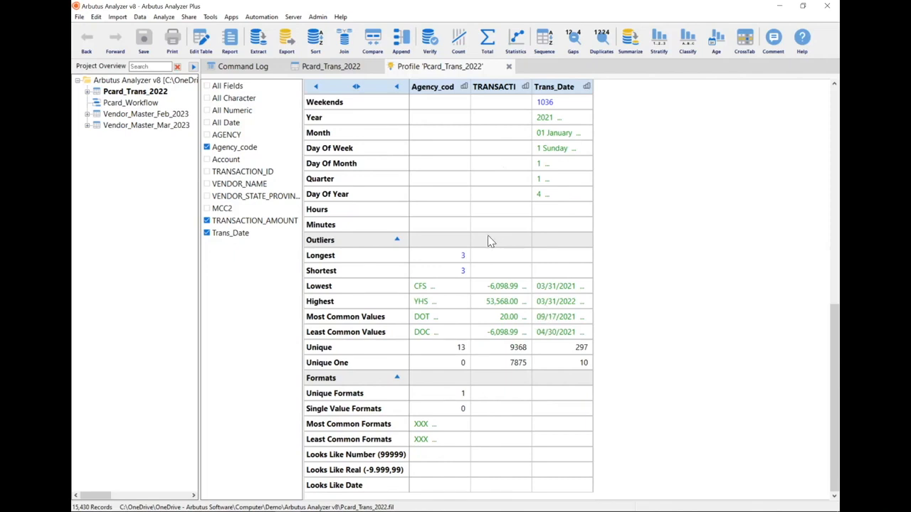
- Drill down to the weekend transactions of Trans_Date, inspect their dates, and return to the profile
scroll(502, 238, "up", 4)
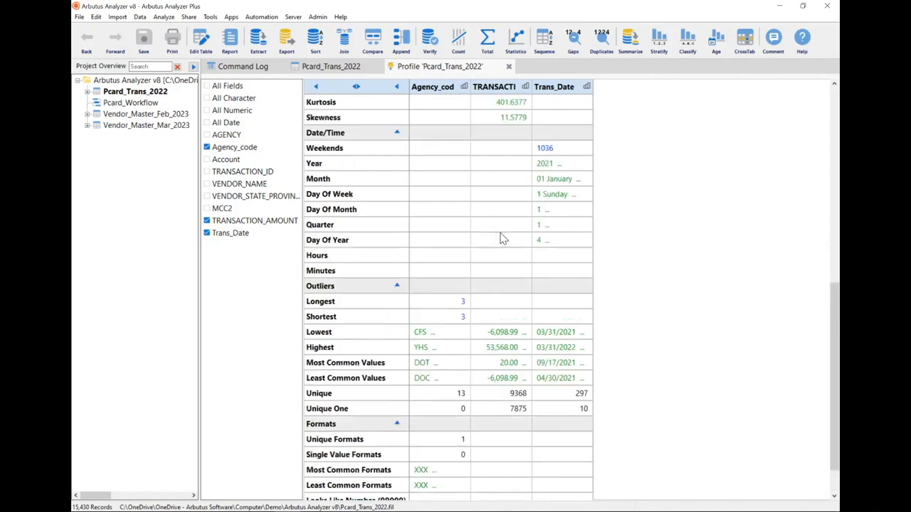
scroll(500, 249, "up", 3)
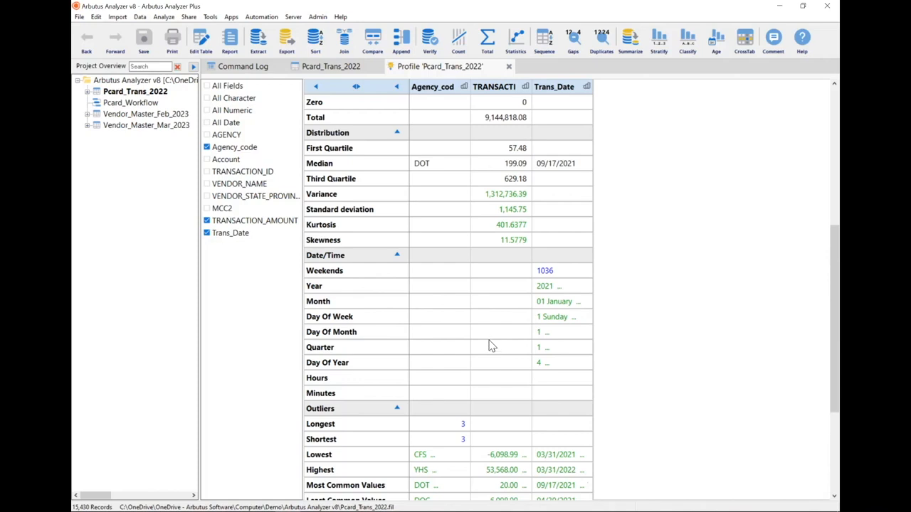
left_click(545, 271)
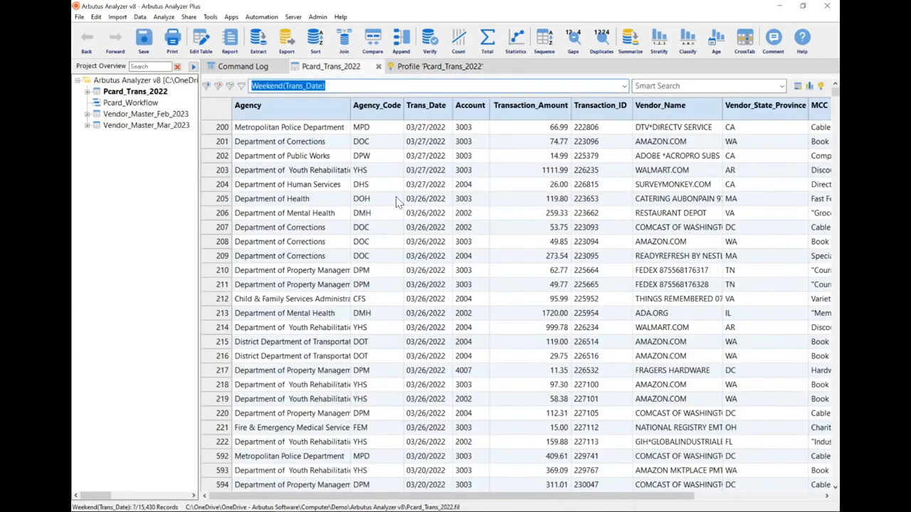
left_click(436, 112)
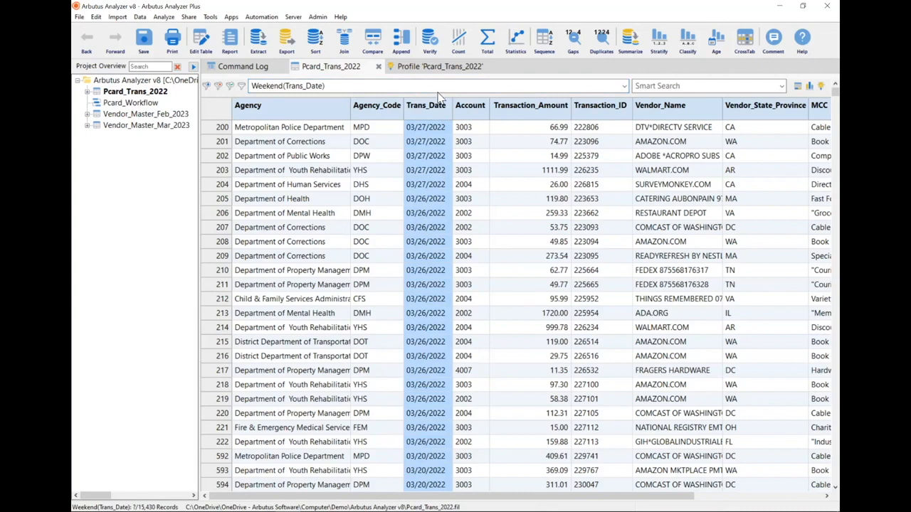
left_click(448, 71)
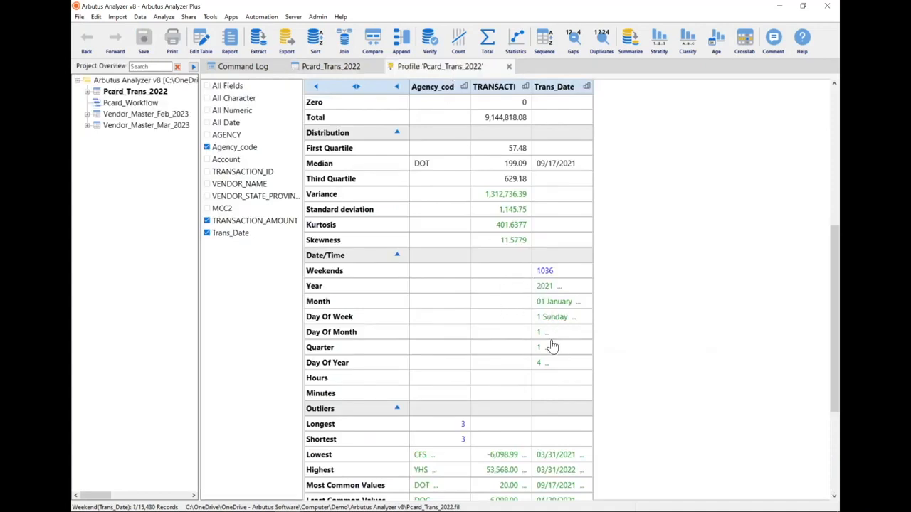
- Show the Day Of Week breakdown for Trans_Date beside the statistics and widen its chart area slightly
left_click(554, 319)
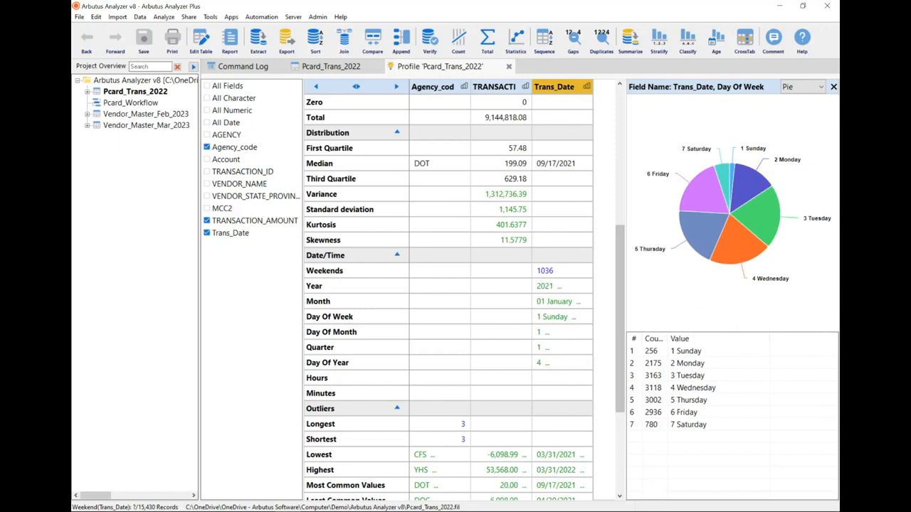
left_click_drag(626, 322, 608, 324)
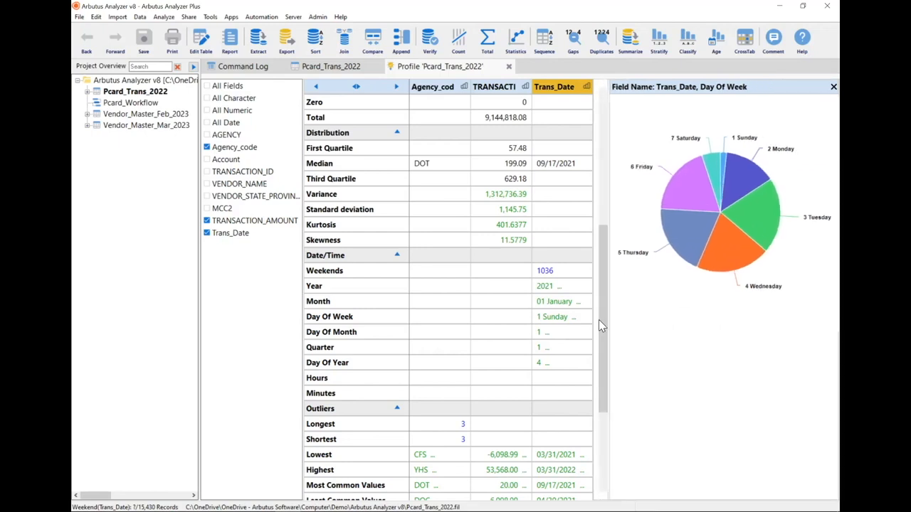
left_click(803, 87)
key("Escape")
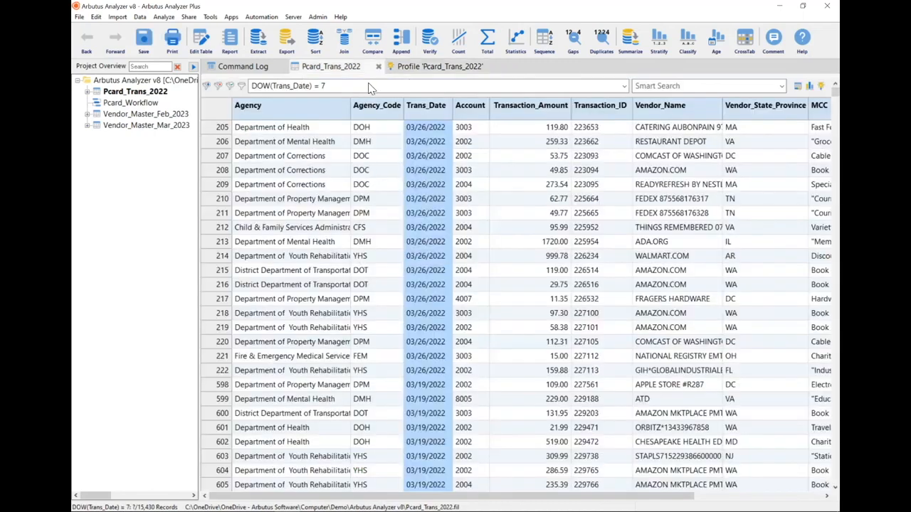
- Inspect the Saturday transactions filtered from the Day Of Week breakdown and go back to the profile
left_click(370, 87)
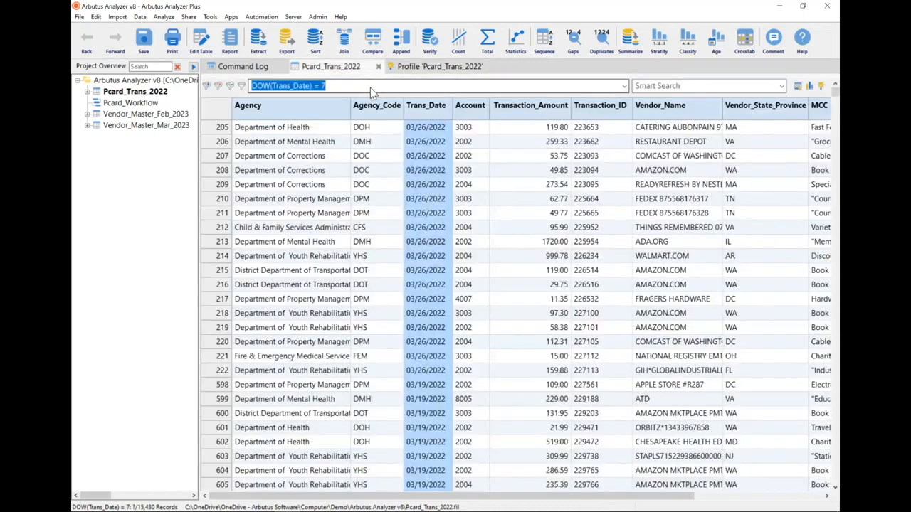
left_click(500, 229)
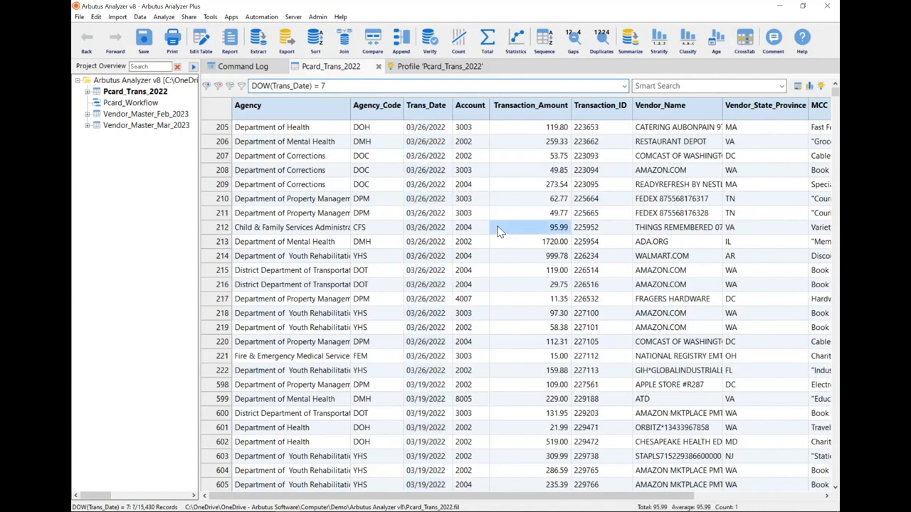
left_click(440, 66)
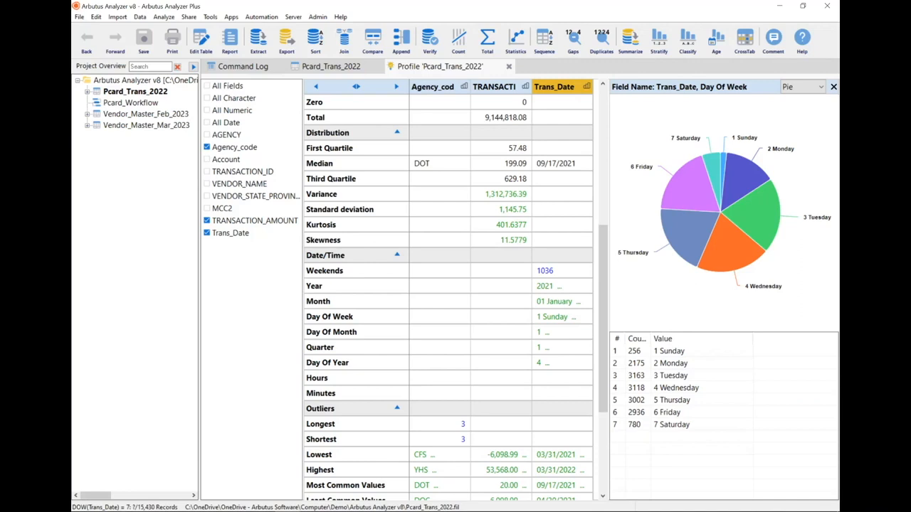